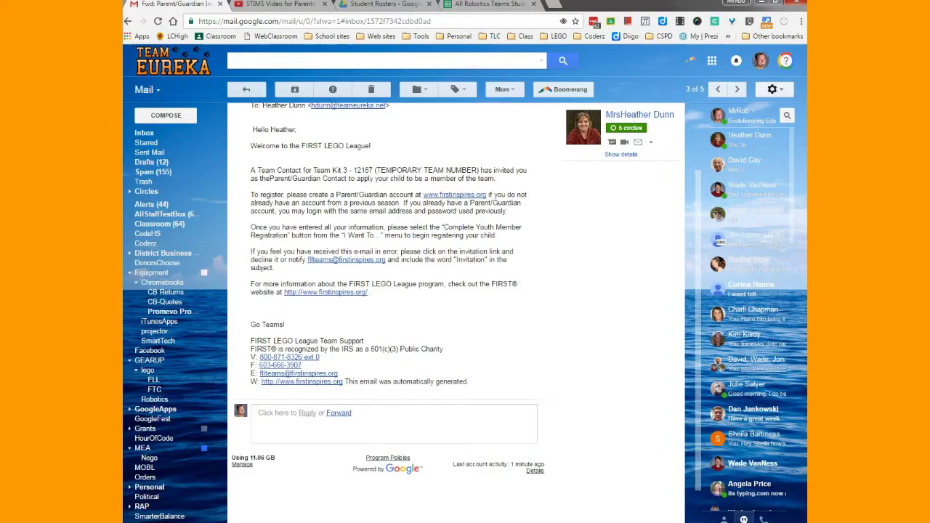
- Switch from the Gmail invitation to the FIRST Inspires account registration page
{"action": "left_click", "coordinate": [305, 502]}
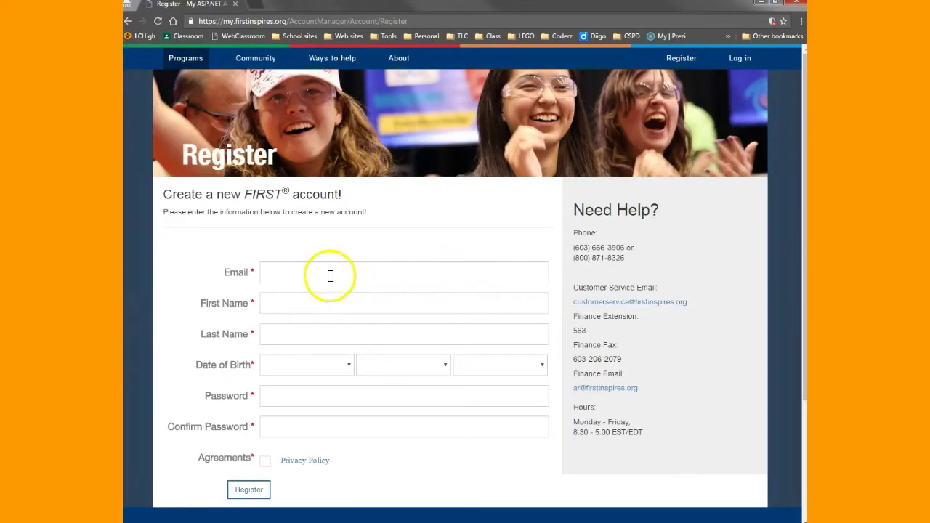
- Enter the parent's email, first and last name, and birth date January 1, 1960
{"action": "left_click", "coordinate": [329, 274]}
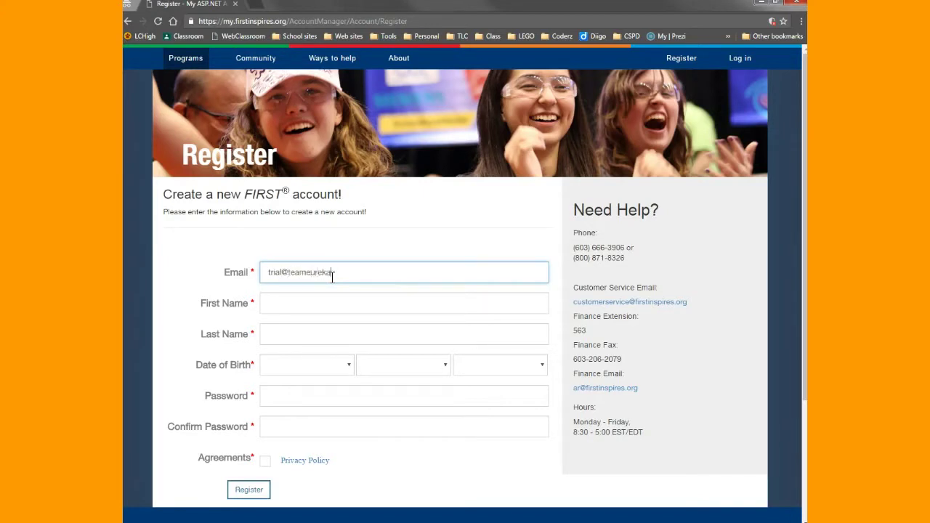
{"action": "key", "text": "Tab"}
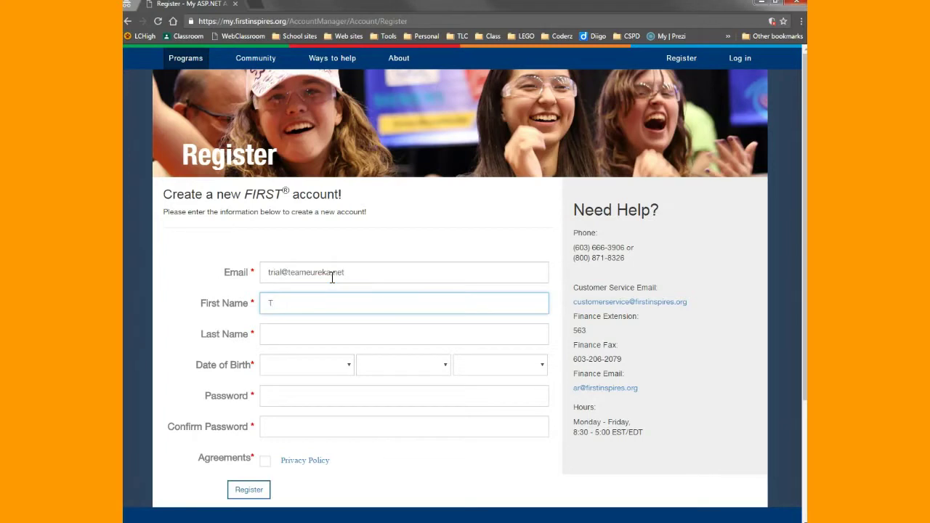
{"action": "key", "text": "Tab"}
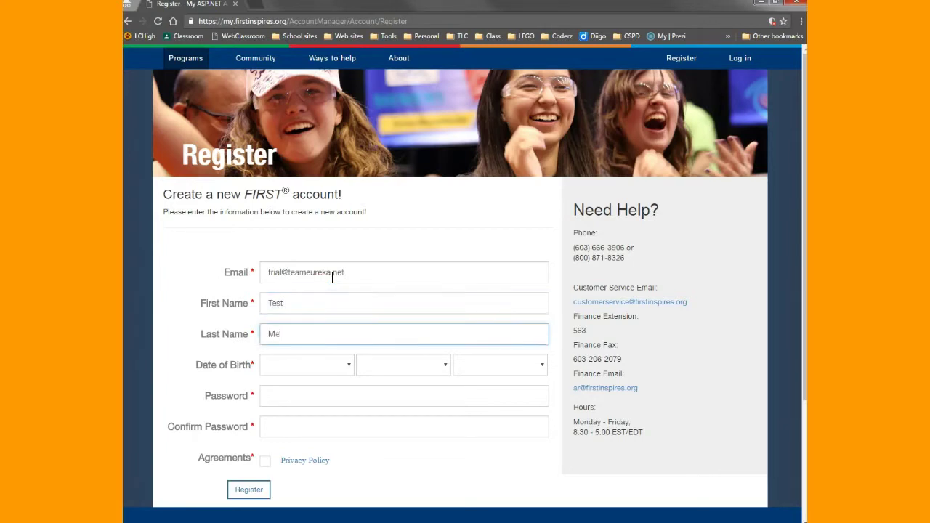
{"action": "left_click", "coordinate": [347, 365]}
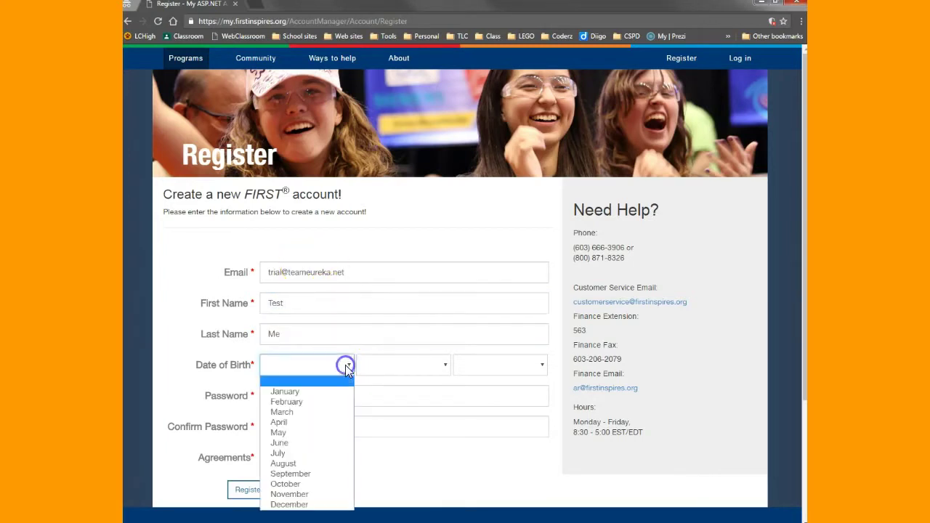
{"action": "left_click", "coordinate": [309, 392]}
{"action": "left_click", "coordinate": [410, 364]}
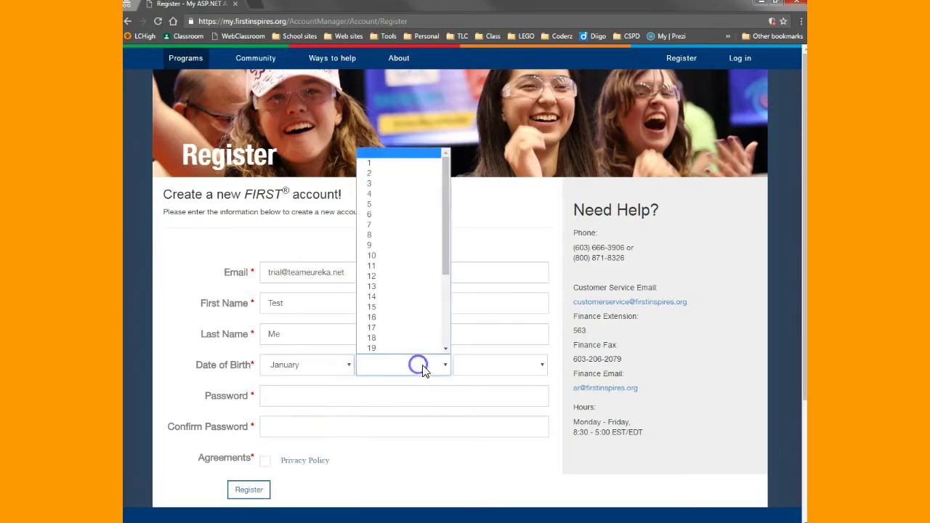
{"action": "left_click", "coordinate": [404, 166]}
{"action": "left_click", "coordinate": [519, 364]}
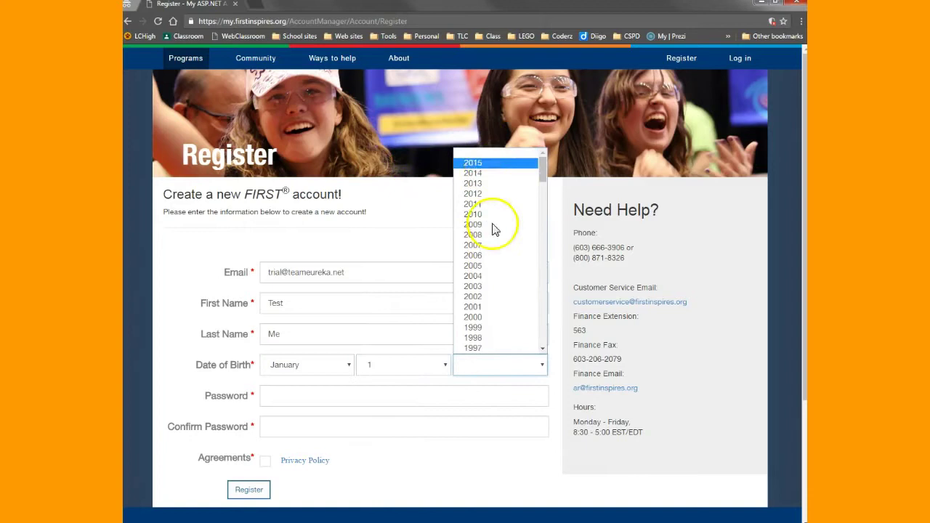
{"action": "scroll", "coordinate": [493, 290], "scroll_direction": "down", "scroll_amount": 7}
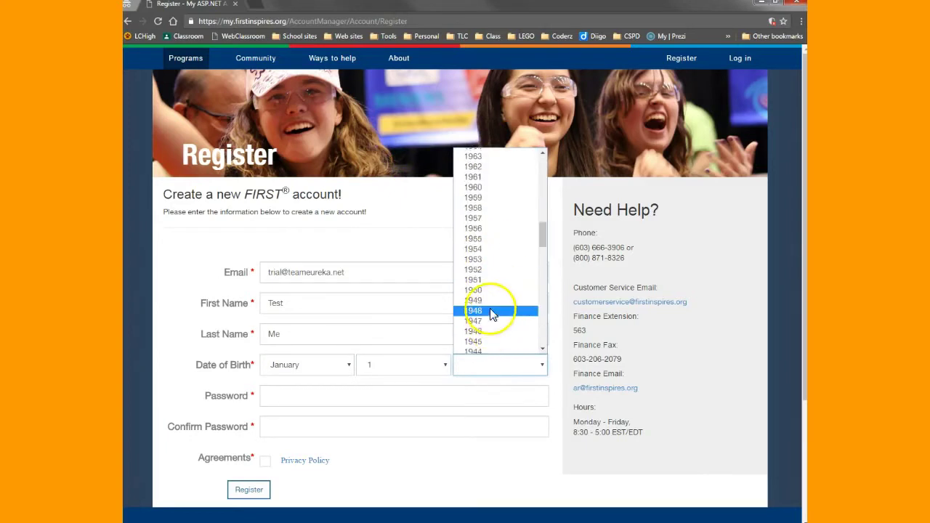
{"action": "scroll", "coordinate": [491, 311], "scroll_direction": "up", "scroll_amount": 2}
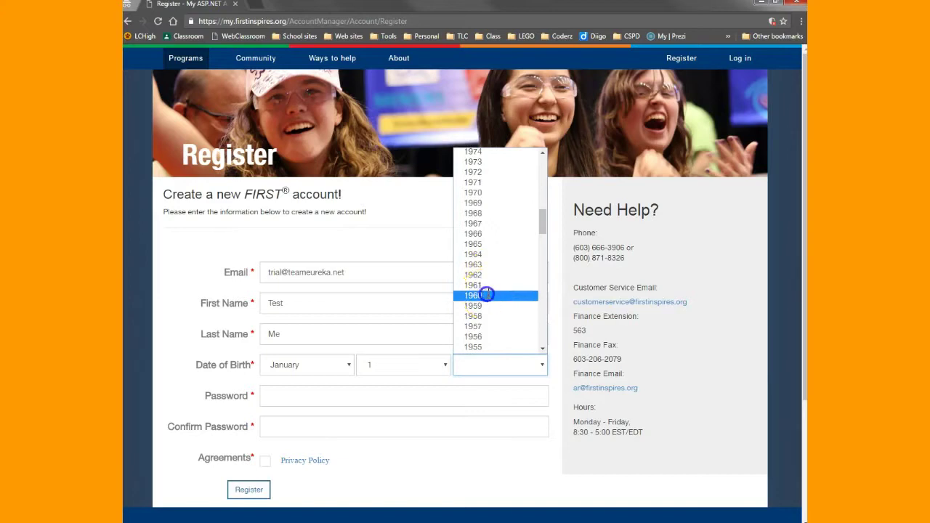
{"action": "left_click", "coordinate": [485, 294]}
- Enter and confirm the account password, then submit the registration form
{"action": "left_click", "coordinate": [311, 396]}
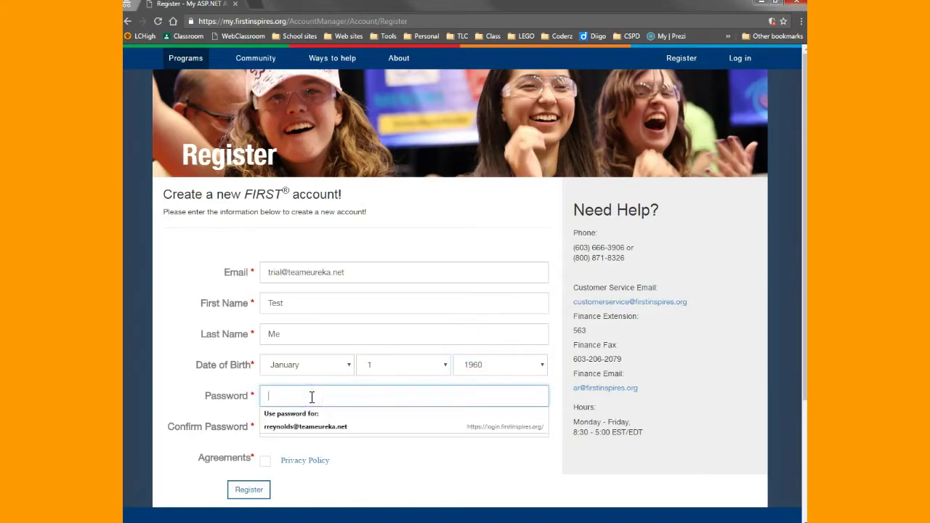
{"action": "type", "text": "••"}
{"action": "key", "text": "BackSpace"}
{"action": "type", "text": "•"}
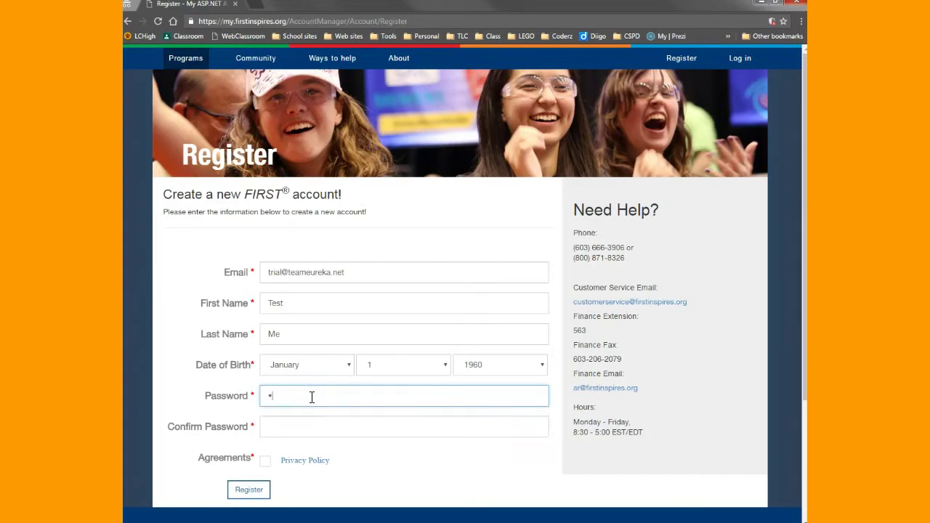
{"action": "key", "text": "Tab"}
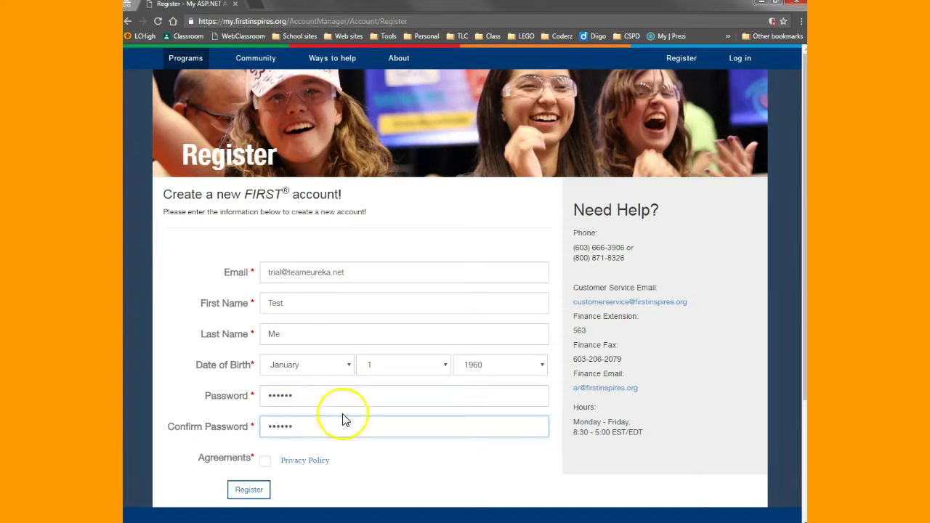
{"action": "left_click", "coordinate": [256, 492]}
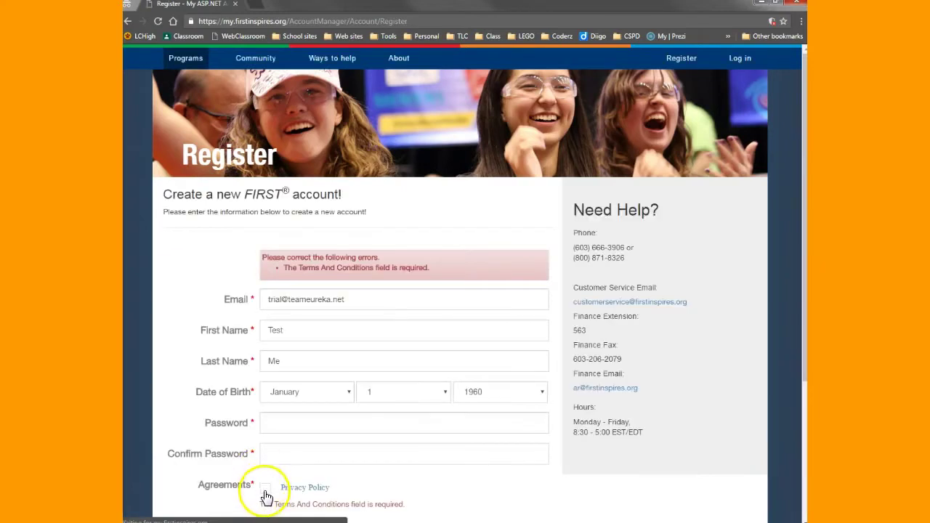
- Accept the Privacy Policy agreement and resubmit the registration
{"action": "left_click", "coordinate": [266, 491]}
{"action": "scroll", "coordinate": [290, 494], "scroll_direction": "down", "scroll_amount": 3}
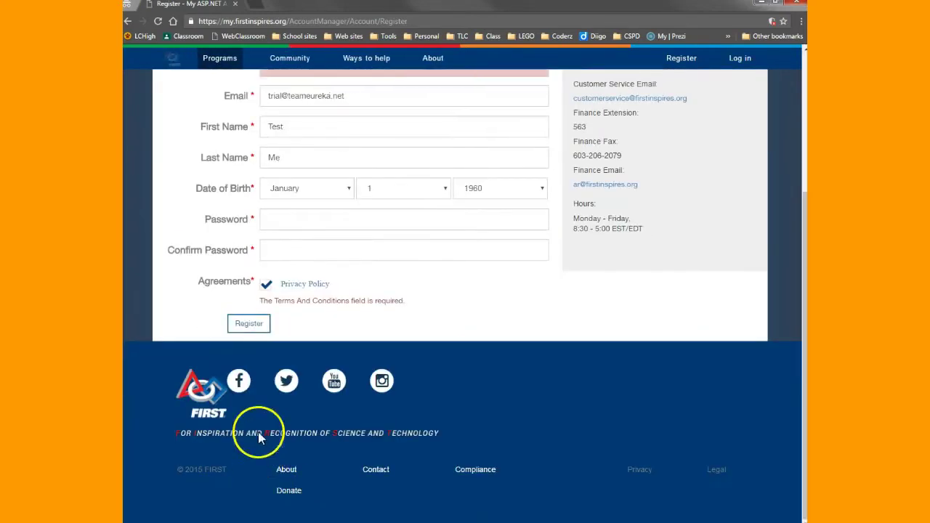
{"action": "left_click", "coordinate": [248, 327]}
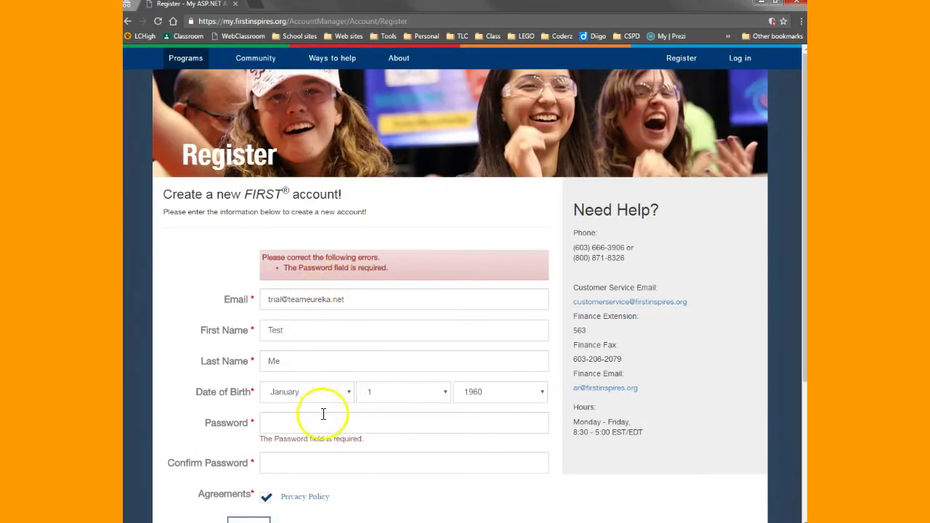
- Re-enter the cleared password and its confirmation, then submit the registration again
{"action": "scroll", "coordinate": [322, 415], "scroll_direction": "down", "scroll_amount": 1}
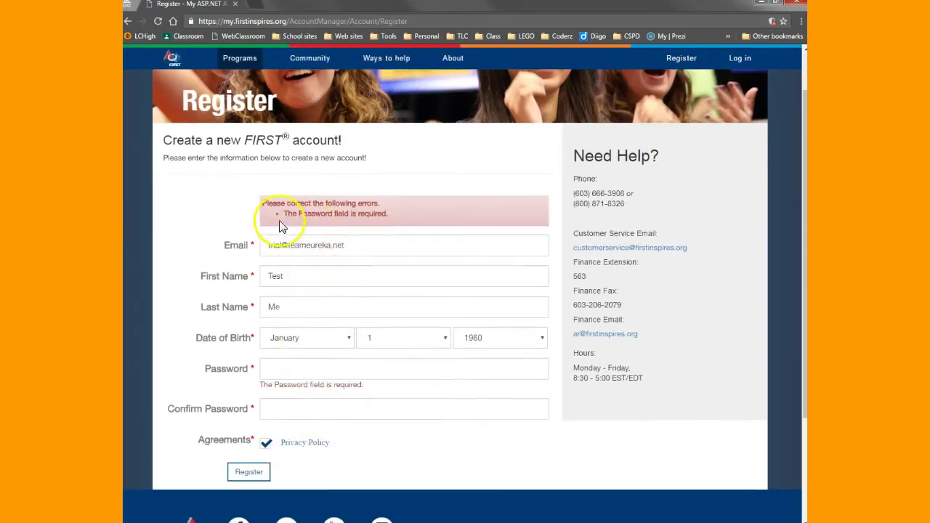
{"action": "left_click", "coordinate": [293, 369]}
{"action": "type", "text": "t"}
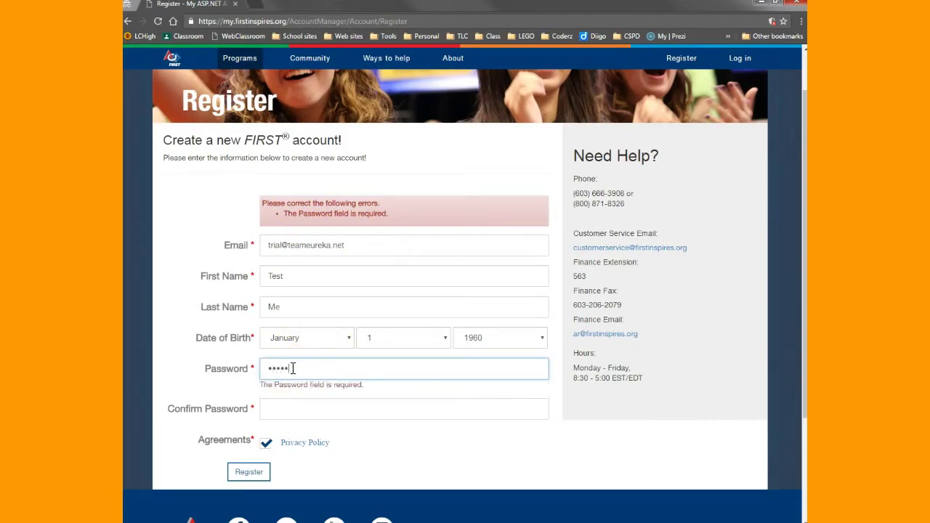
{"action": "key", "text": "BackSpace"}
{"action": "key", "text": "BackSpace"}
{"action": "key", "text": "BackSpace"}
{"action": "key", "text": "BackSpace"}
{"action": "key", "text": "BackSpace"}
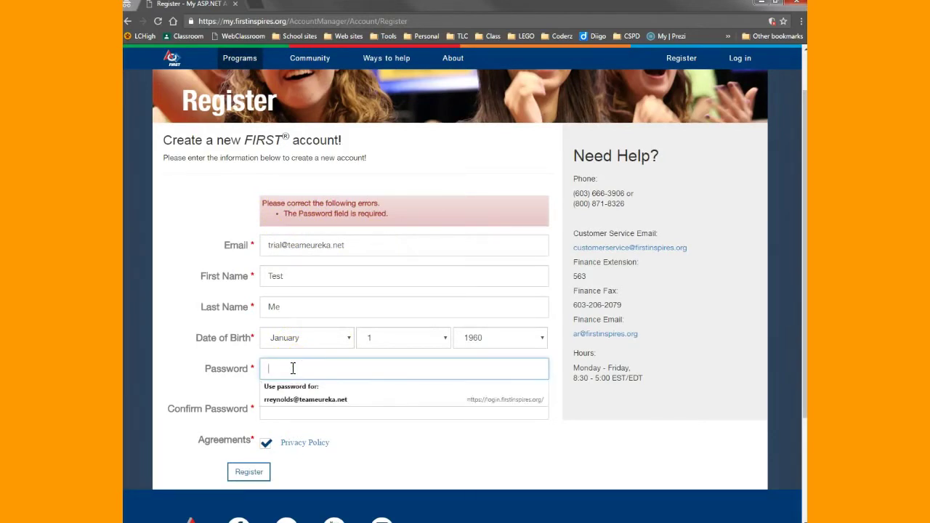
{"action": "type", "text": "testme"}
{"action": "key", "text": "Tab"}
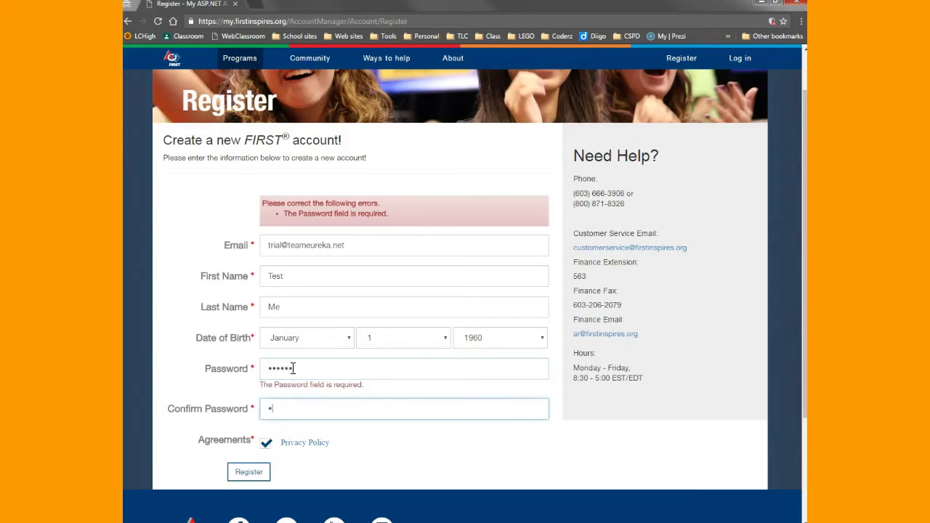
{"action": "left_click", "coordinate": [252, 473]}
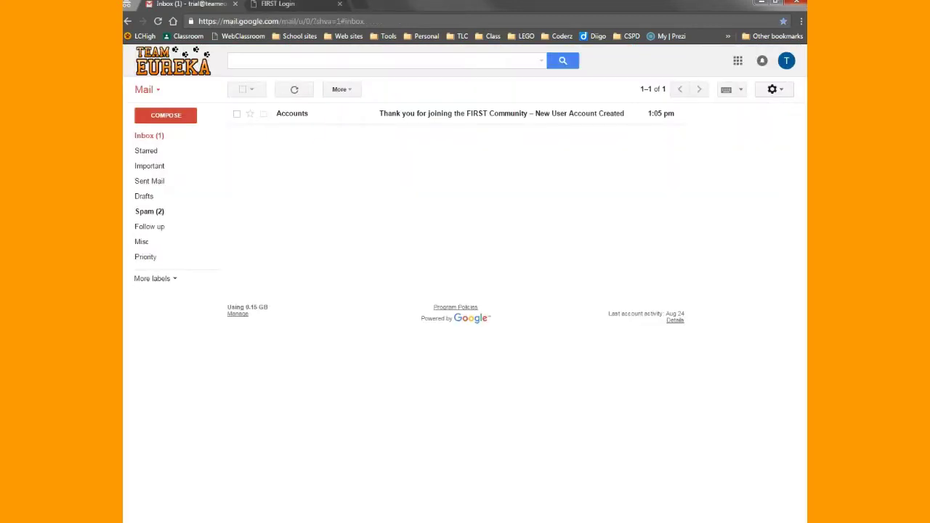
- Open the 'Thank you for joining the FIRST Community' welcome email to confirm the address
{"action": "left_click", "coordinate": [294, 115]}
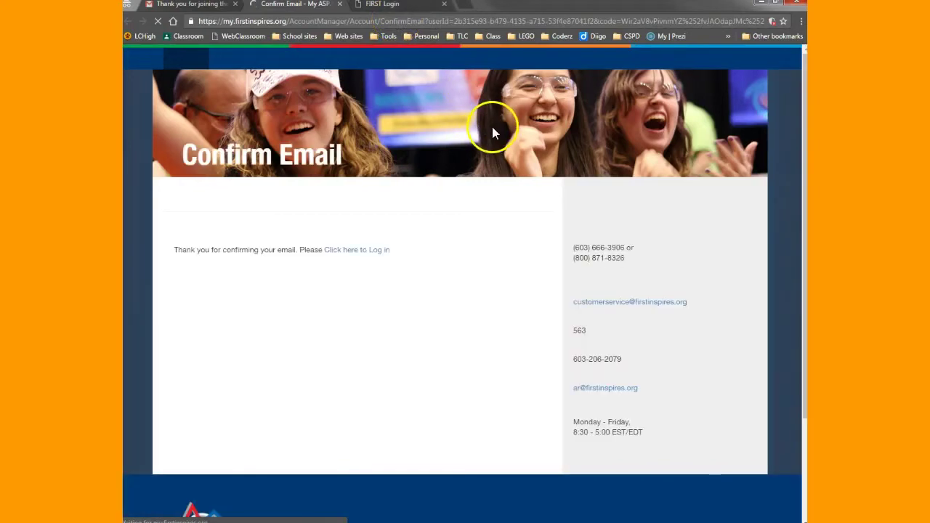
- Go to the FIRST login page and sign in with the new account's email and password
{"action": "left_click", "coordinate": [357, 254]}
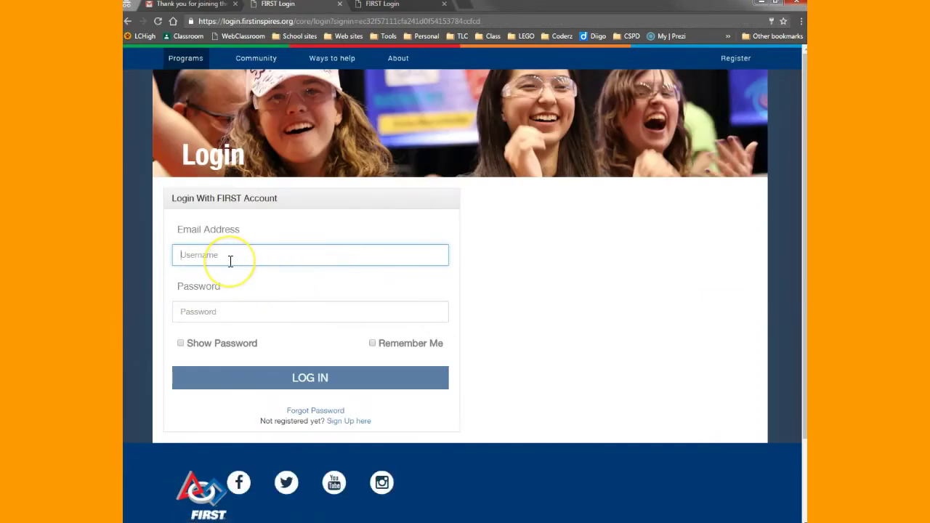
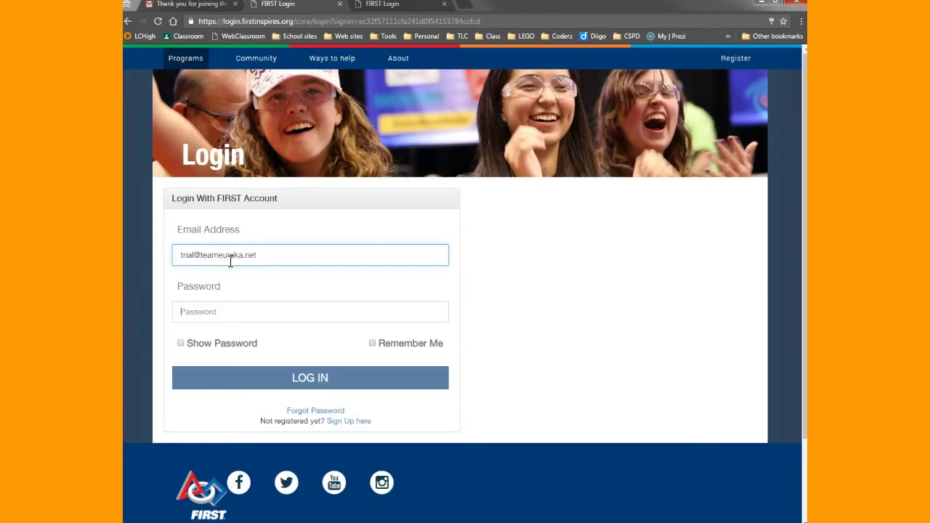
{"action": "key", "text": "Tab"}
{"action": "type", "text": "•••"}
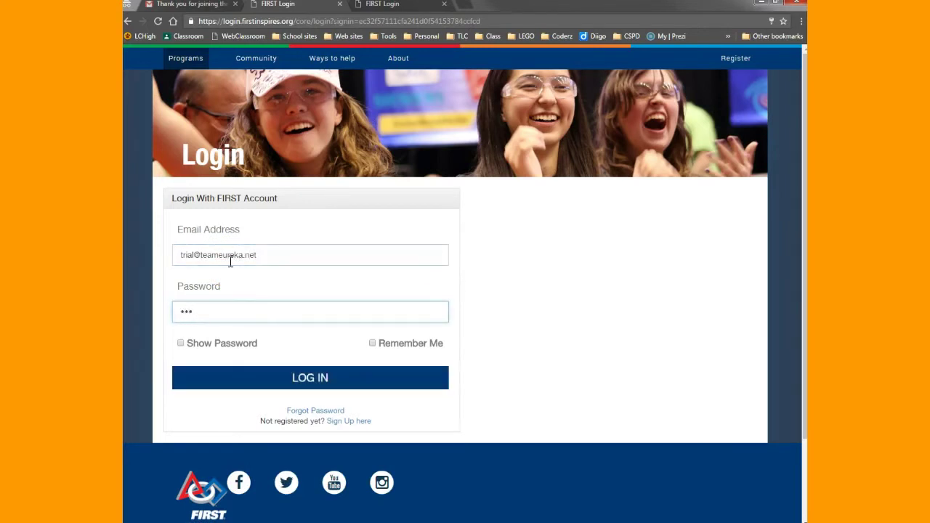
{"action": "left_click", "coordinate": [320, 379]}
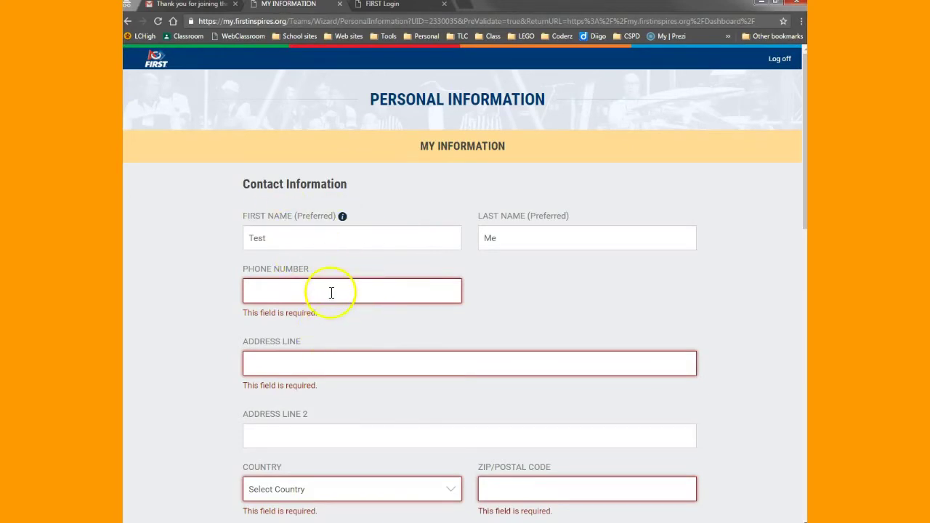
- Fill the phone and contact details from the browser's saved autofill information
{"action": "left_click", "coordinate": [302, 297]}
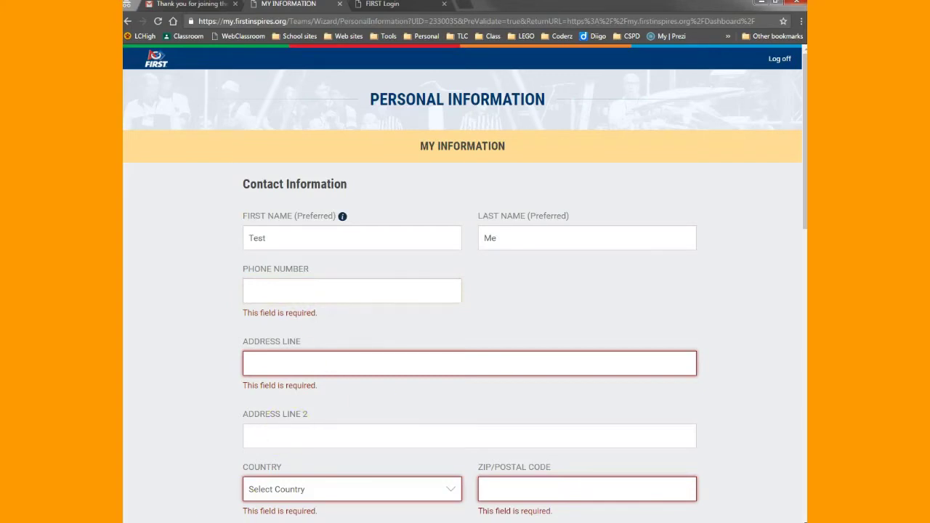
{"action": "key", "text": "Down"}
{"action": "key", "text": "Return"}
{"action": "scroll", "coordinate": [197, 388], "scroll_direction": "down", "scroll_amount": 1}
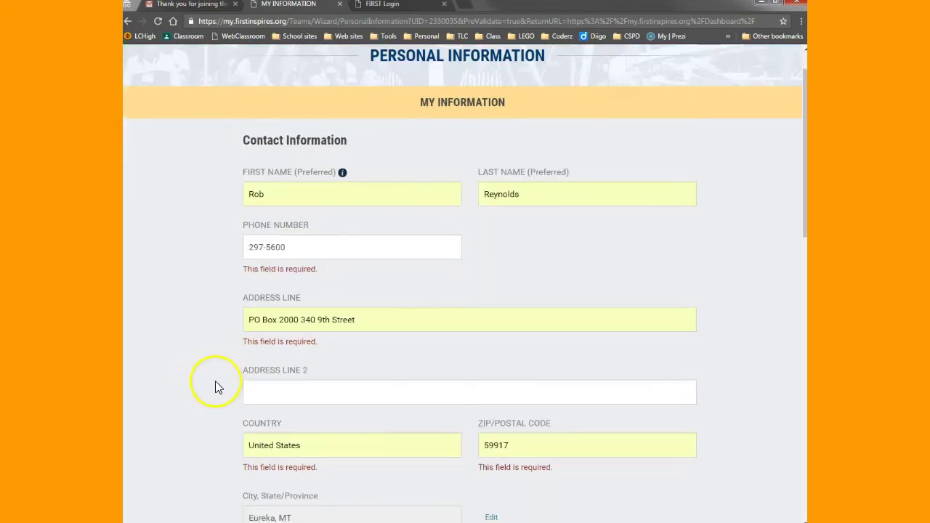
{"action": "scroll", "coordinate": [214, 380], "scroll_direction": "down", "scroll_amount": 2}
{"action": "scroll", "coordinate": [215, 386], "scroll_direction": "down", "scroll_amount": 4}
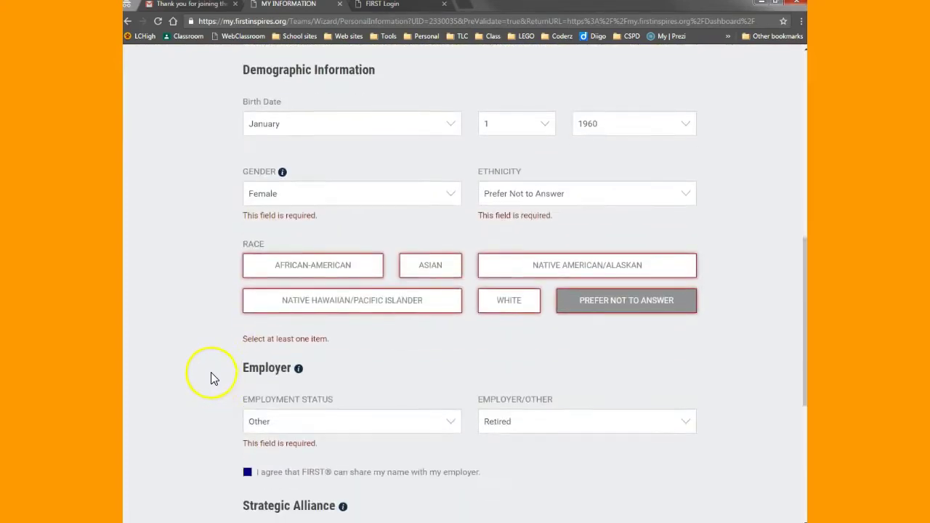
{"action": "scroll", "coordinate": [210, 298], "scroll_direction": "down", "scroll_amount": 1}
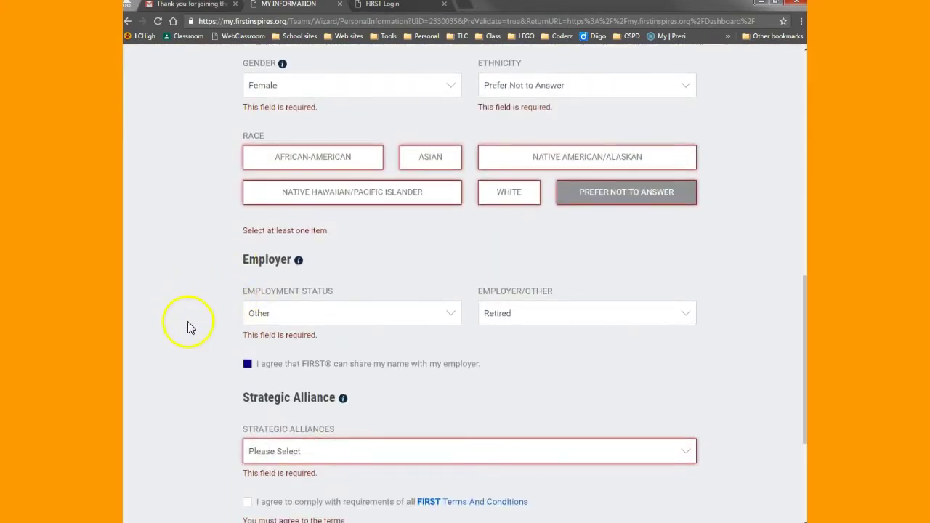
{"action": "scroll", "coordinate": [204, 370], "scroll_direction": "down", "scroll_amount": 1}
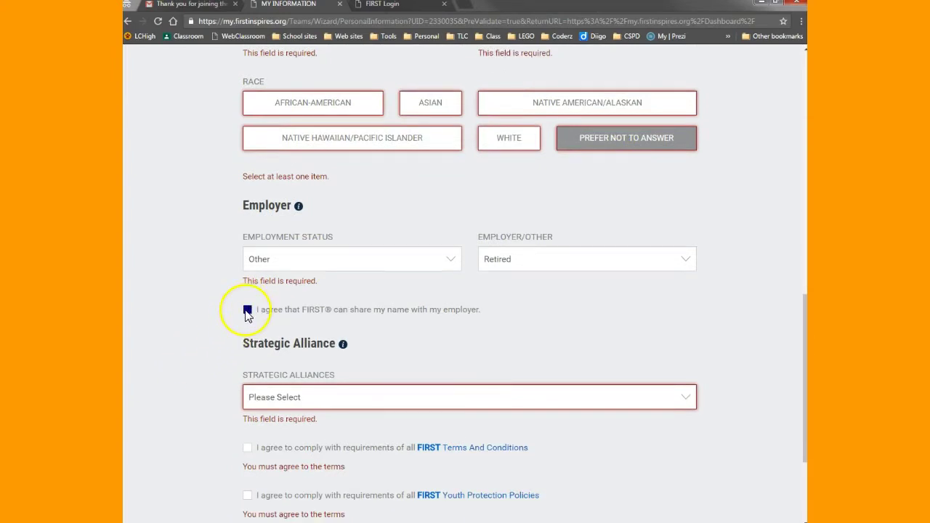
{"action": "scroll", "coordinate": [217, 339], "scroll_direction": "down", "scroll_amount": 1}
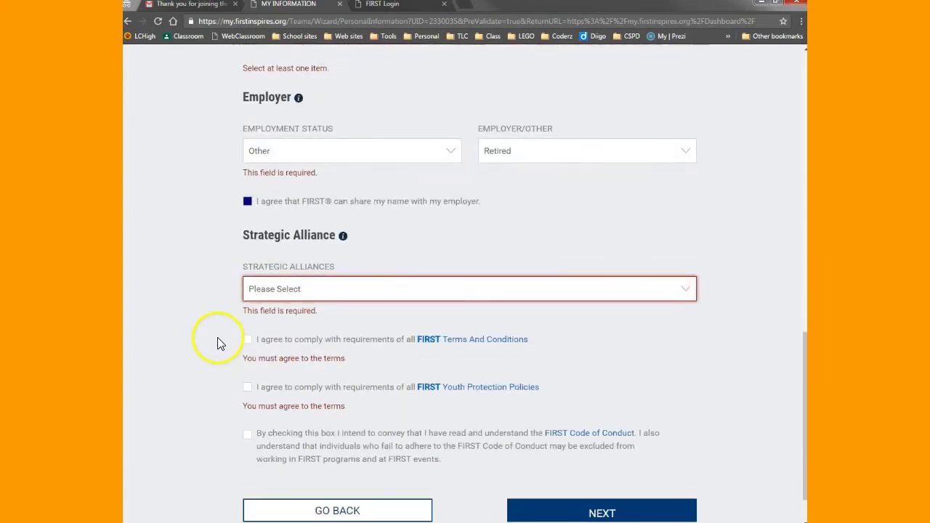
- Choose No Affiliation, agree to Terms, Youth Protection and Code of Conduct, and submit
{"action": "left_click", "coordinate": [321, 291]}
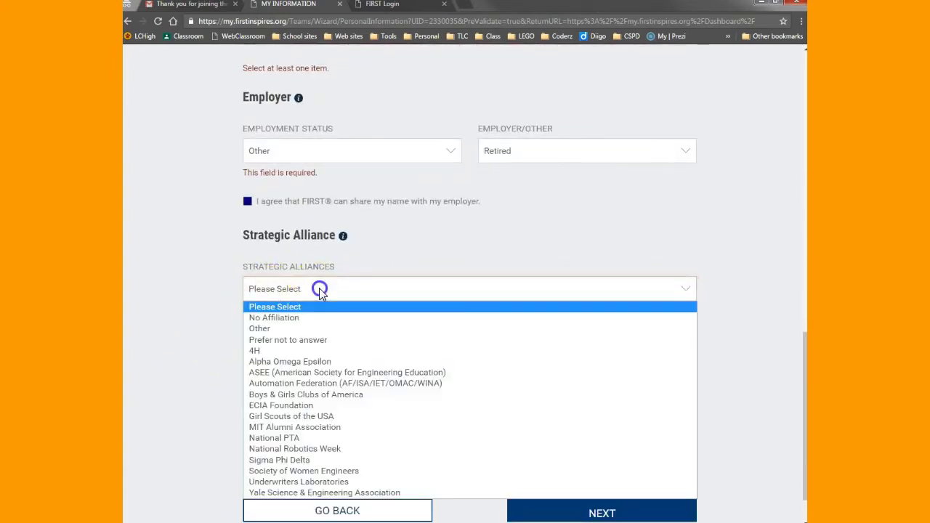
{"action": "left_click", "coordinate": [281, 319]}
{"action": "scroll", "coordinate": [209, 317], "scroll_direction": "down", "scroll_amount": 1}
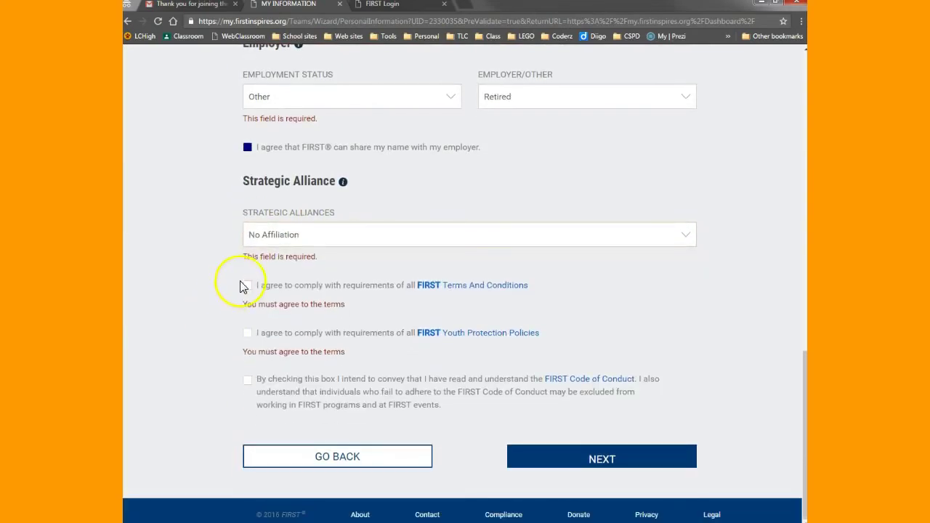
{"action": "left_click", "coordinate": [250, 287]}
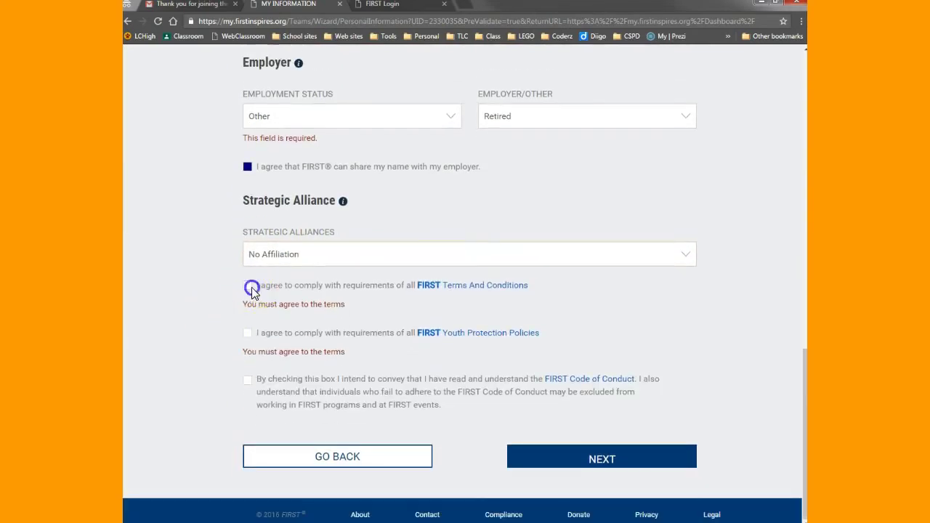
{"action": "left_click", "coordinate": [250, 334]}
{"action": "left_click", "coordinate": [248, 383]}
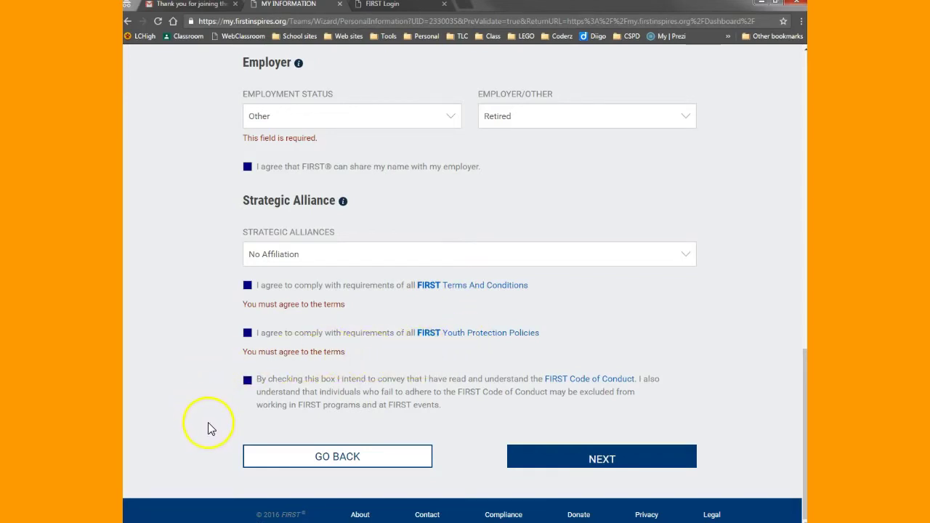
{"action": "left_click", "coordinate": [603, 462]}
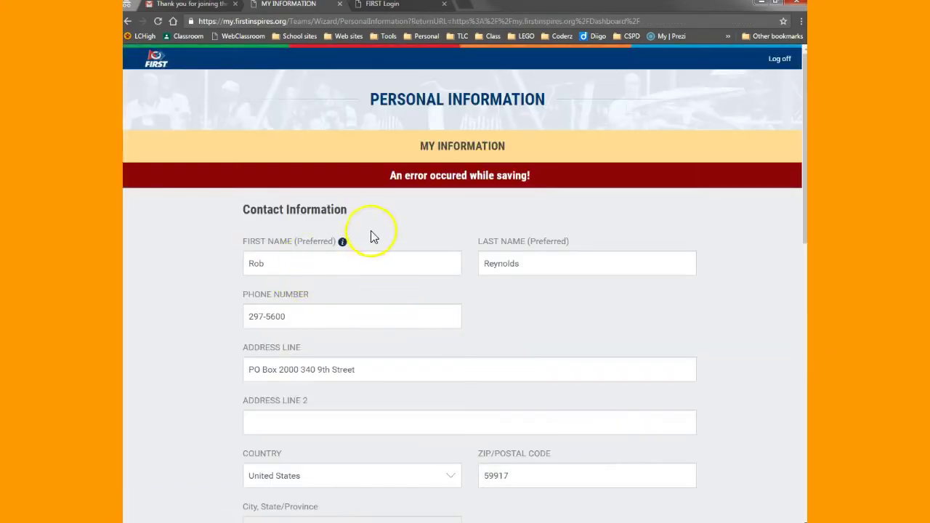
- Recheck employer options, toggle race Prefer Not to Answer off and on, and resubmit
{"action": "scroll", "coordinate": [422, 214], "scroll_direction": "down", "scroll_amount": 10}
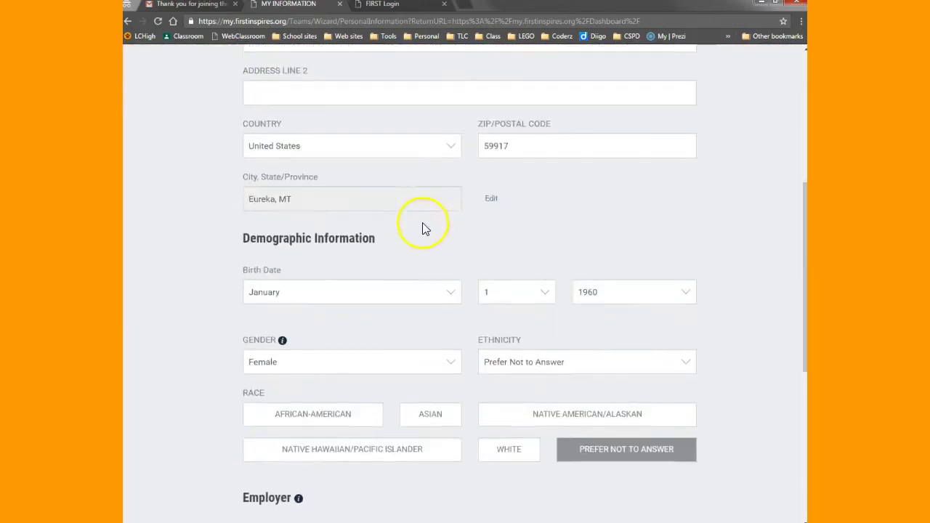
{"action": "scroll", "coordinate": [427, 240], "scroll_direction": "down", "scroll_amount": 1}
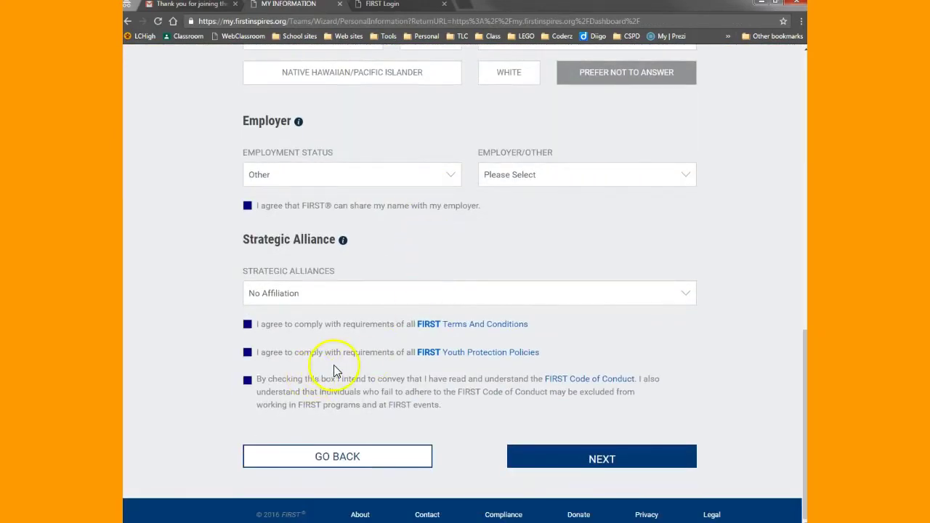
{"action": "scroll", "coordinate": [336, 367], "scroll_direction": "up", "scroll_amount": 1}
{"action": "left_click", "coordinate": [606, 235]}
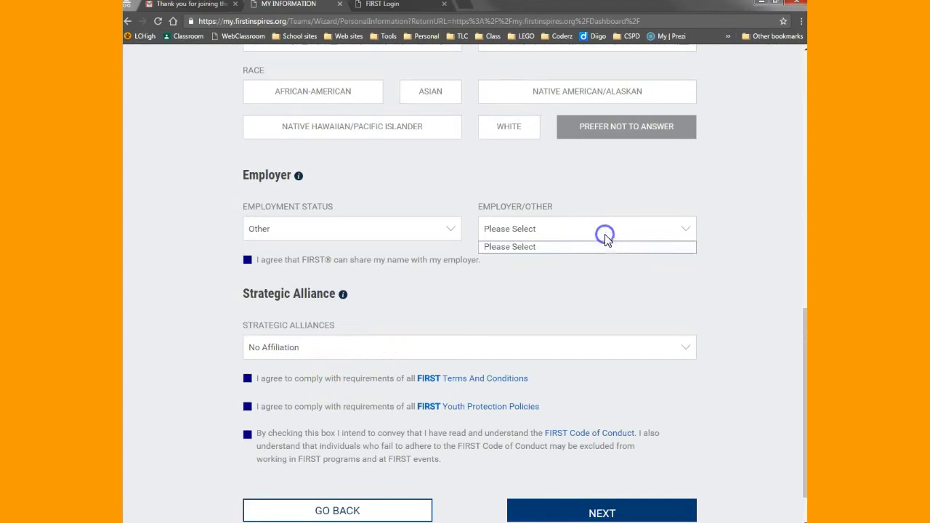
{"action": "left_click", "coordinate": [680, 231]}
{"action": "scroll", "coordinate": [588, 297], "scroll_direction": "up", "scroll_amount": 2}
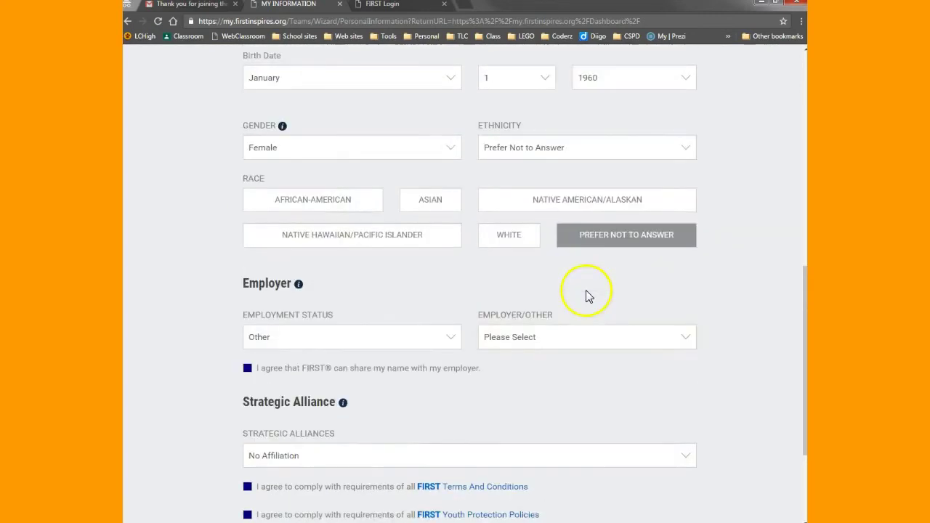
{"action": "left_click", "coordinate": [615, 238]}
{"action": "scroll", "coordinate": [586, 264], "scroll_direction": "up", "scroll_amount": 5}
{"action": "scroll", "coordinate": [593, 332], "scroll_direction": "down", "scroll_amount": 6}
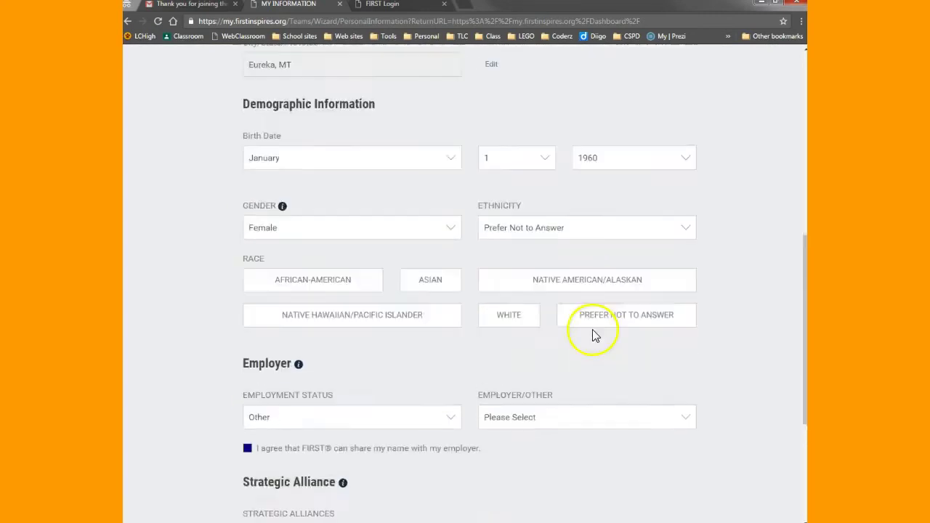
{"action": "left_click", "coordinate": [617, 187]}
{"action": "scroll", "coordinate": [587, 280], "scroll_direction": "down", "scroll_amount": 2}
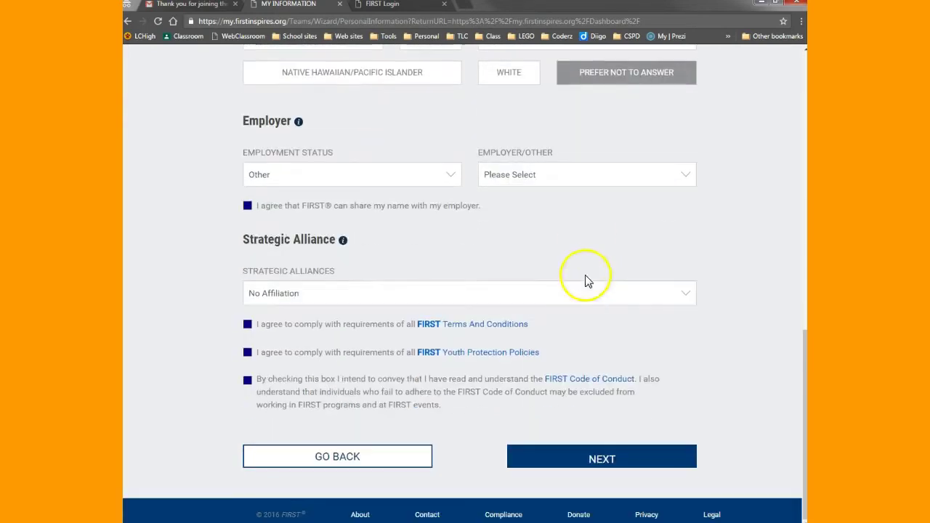
{"action": "left_click", "coordinate": [593, 460]}
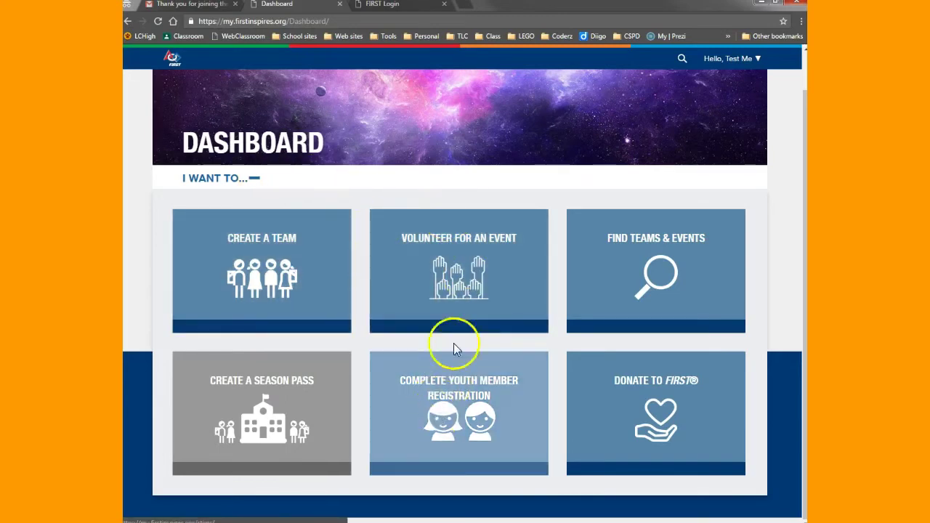
- Collapse and reopen the I WANT TO... panel, then choose Complete Youth Member Registration
{"action": "left_click", "coordinate": [254, 179]}
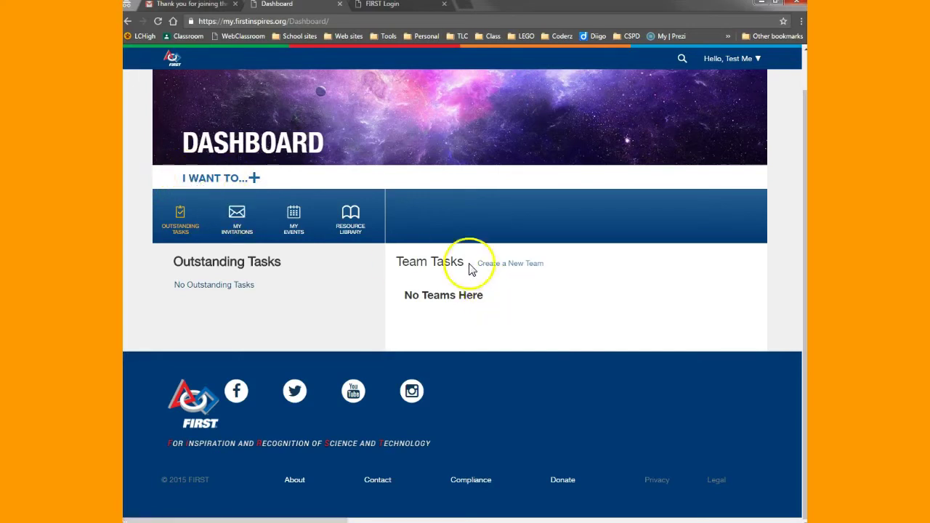
{"action": "left_click", "coordinate": [254, 178]}
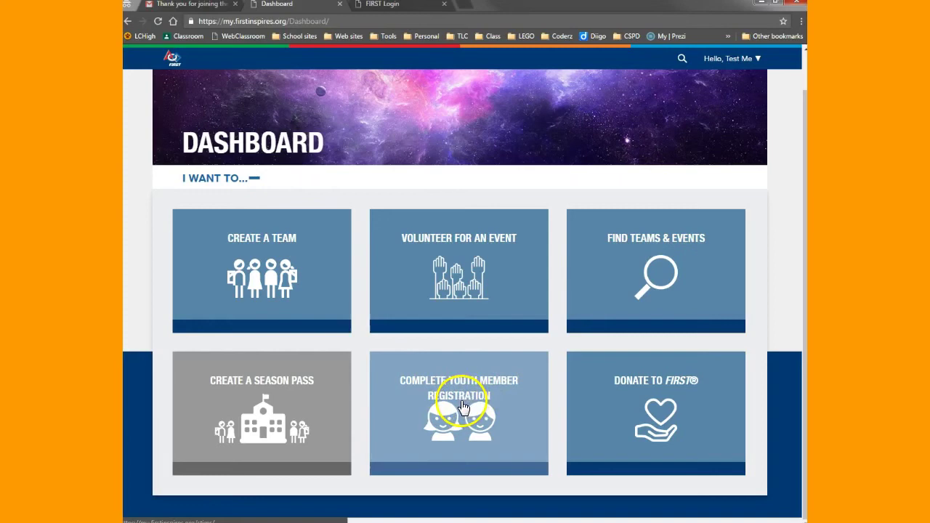
{"action": "left_click", "coordinate": [463, 409]}
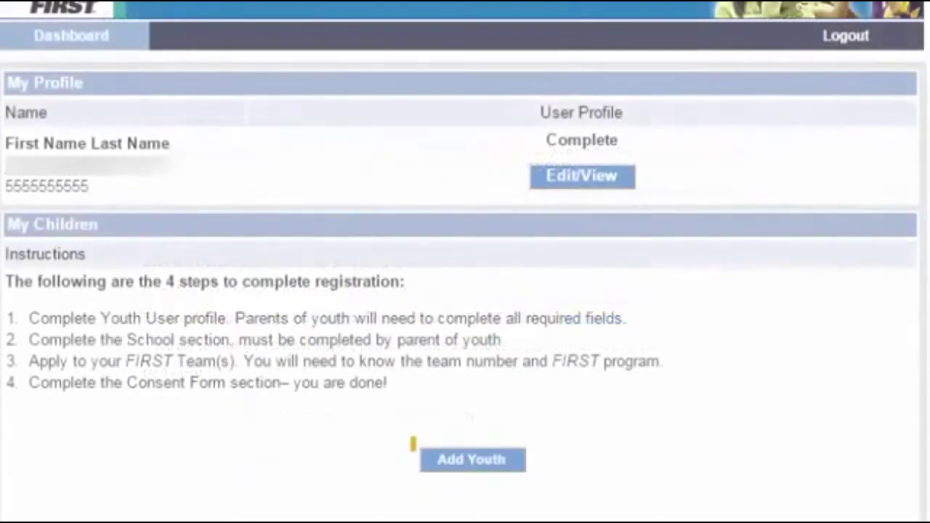
- Add a youth to the account, pick the birth month, and scroll through the Youth Profile form
{"action": "left_click", "coordinate": [485, 465]}
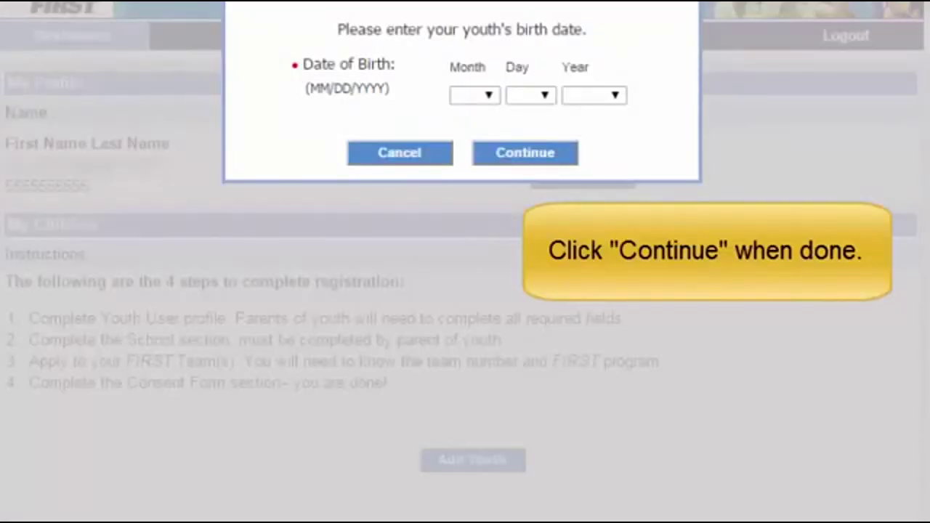
{"action": "left_click", "coordinate": [486, 97]}
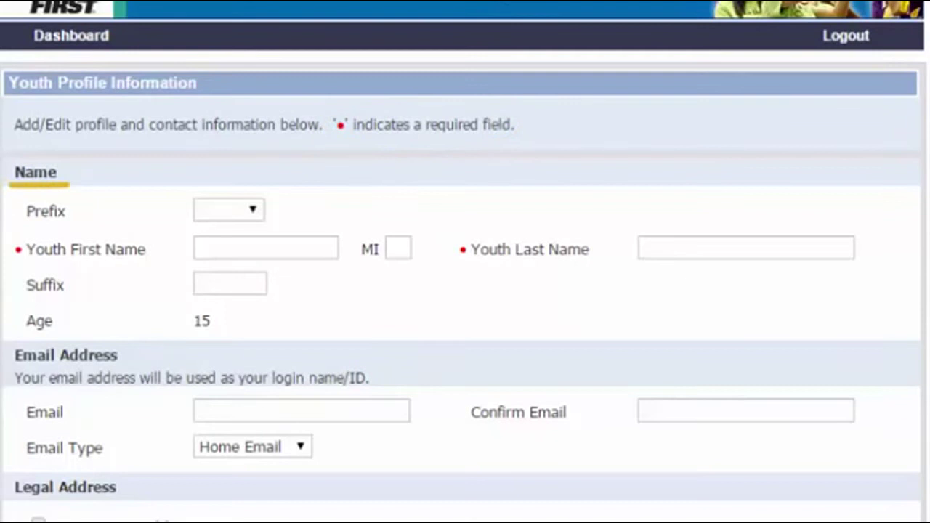
{"action": "scroll", "coordinate": [466, 290], "scroll_direction": "down", "scroll_amount": 3}
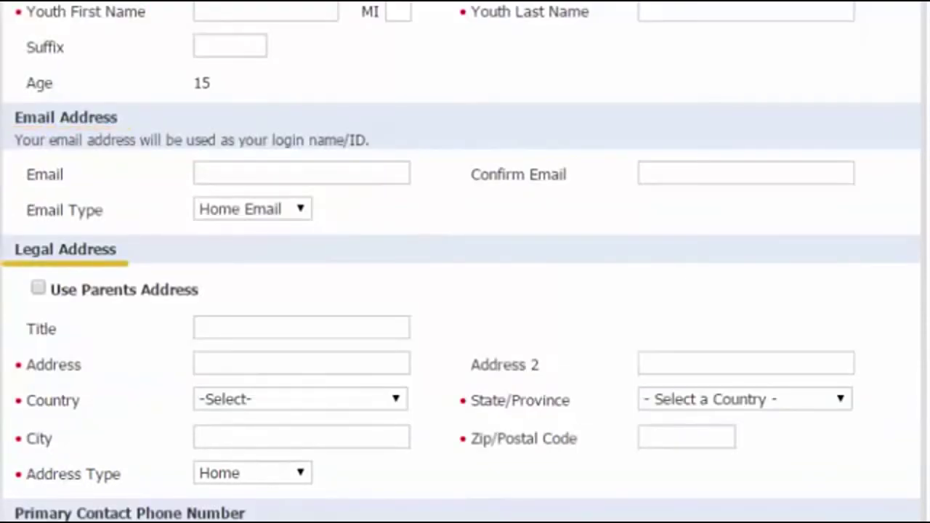
{"action": "scroll", "coordinate": [466, 290], "scroll_direction": "down", "scroll_amount": 5}
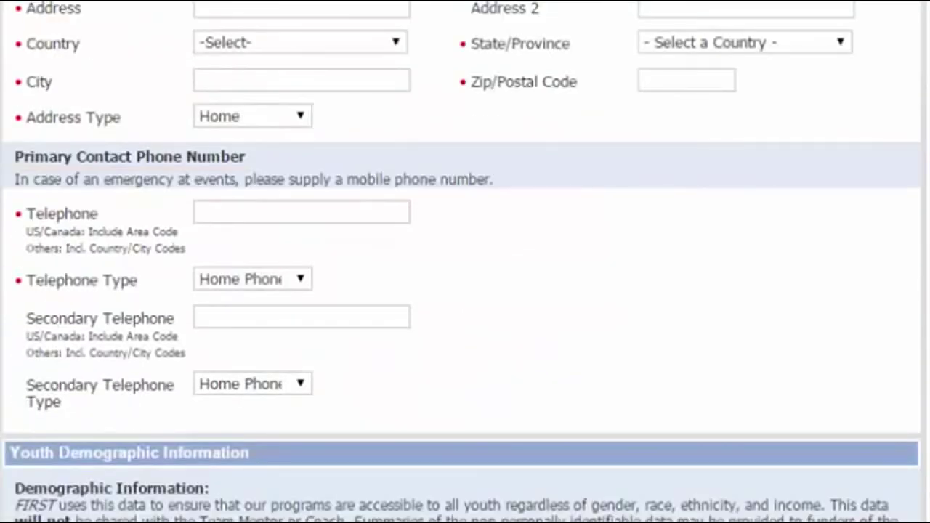
{"action": "scroll", "coordinate": [465, 291], "scroll_direction": "down", "scroll_amount": 5}
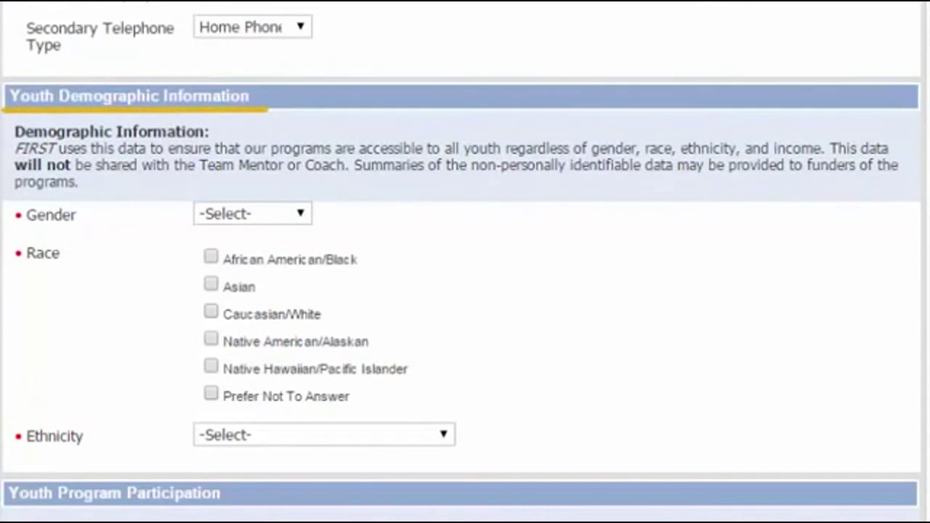
{"action": "scroll", "coordinate": [465, 291], "scroll_direction": "down", "scroll_amount": 7}
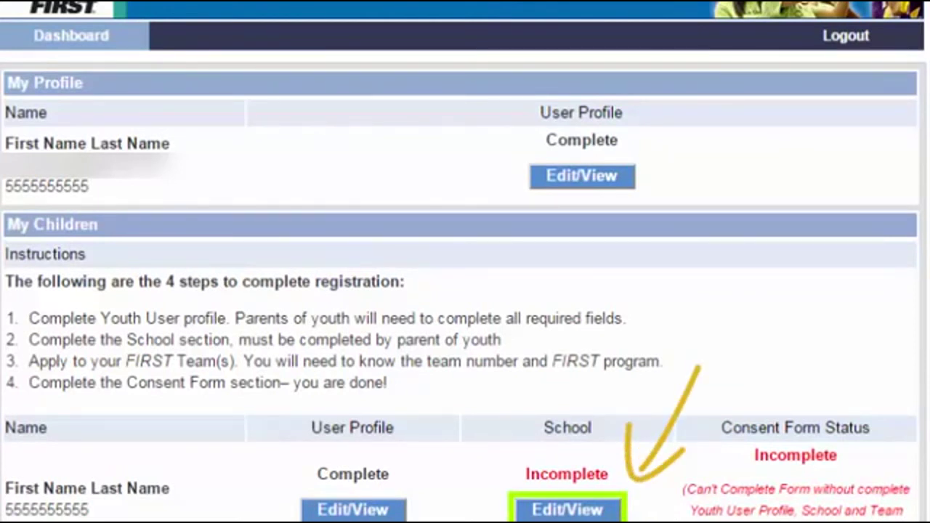
- Complete the youth's school information and apply the youth to FTC team 20132161
{"action": "left_click", "coordinate": [574, 511]}
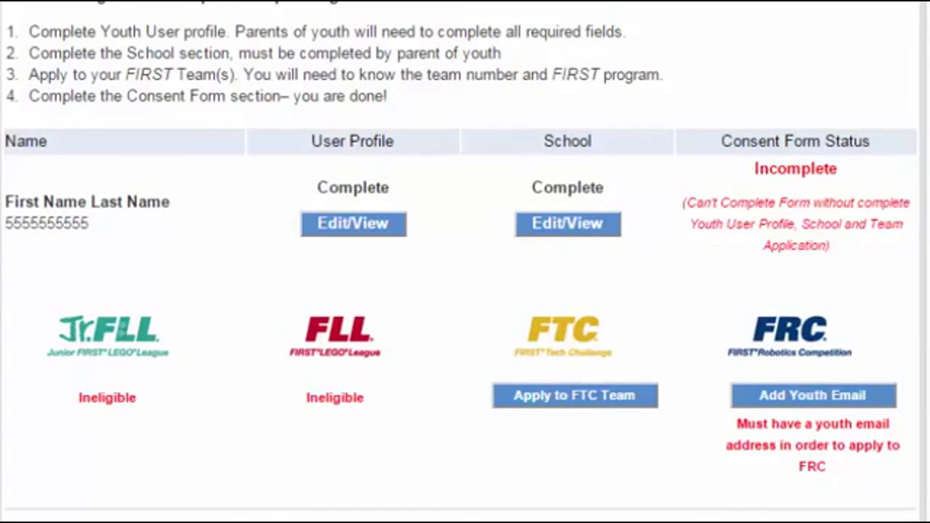
{"action": "left_click", "coordinate": [596, 396]}
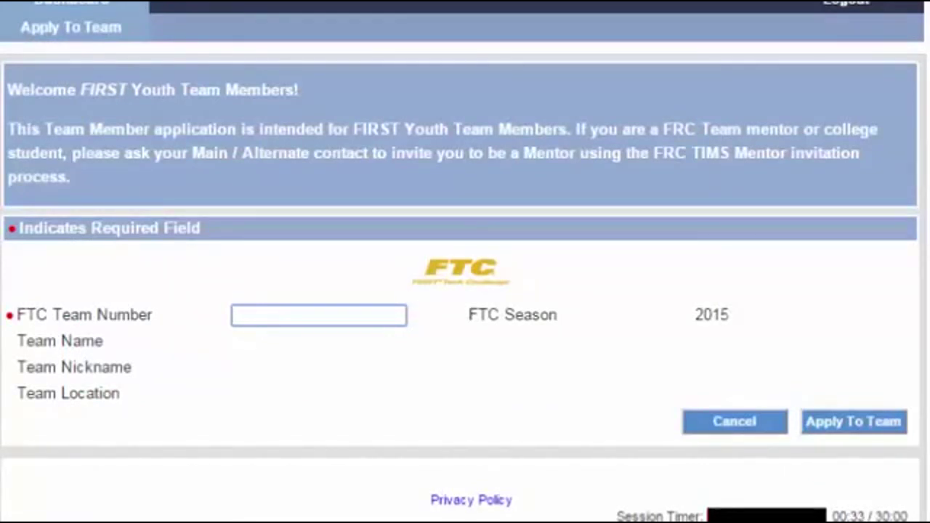
{"action": "type", "text": "20132161"}
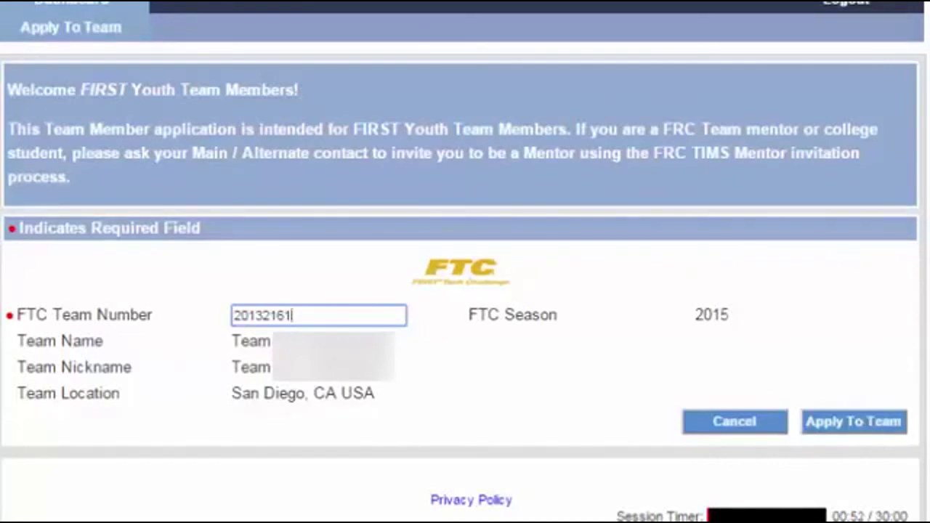
{"action": "left_click", "coordinate": [891, 430]}
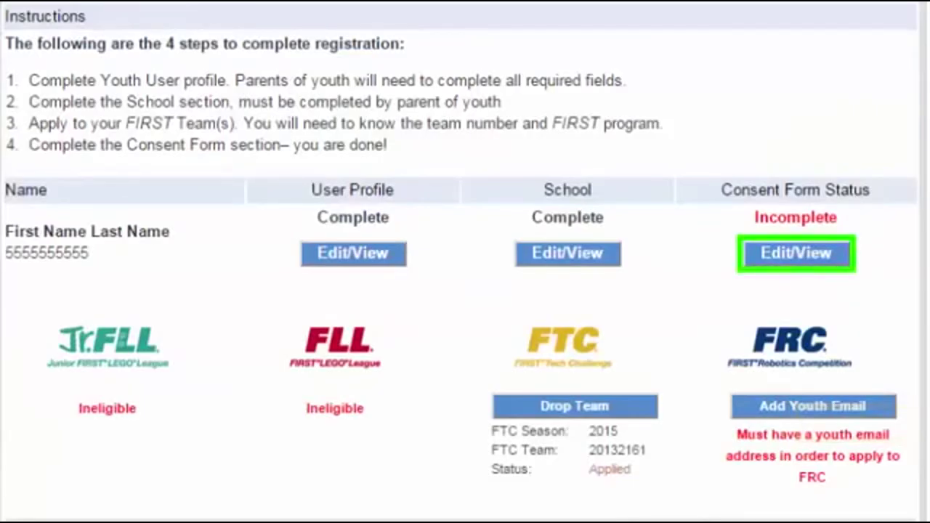
- Open the youth's consent and release agreement and sign it at the bottom of the form
{"action": "left_click", "coordinate": [819, 252]}
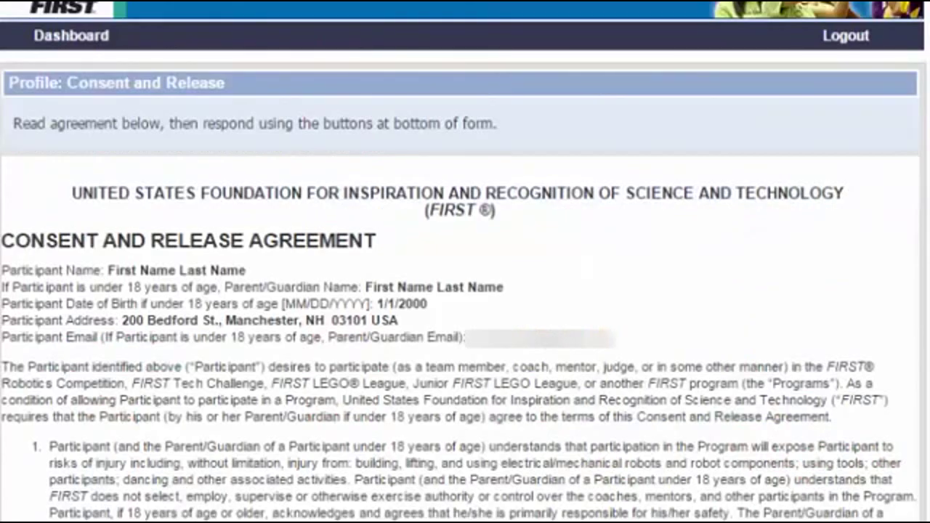
{"action": "scroll", "coordinate": [465, 262], "scroll_direction": "down", "scroll_amount": 10}
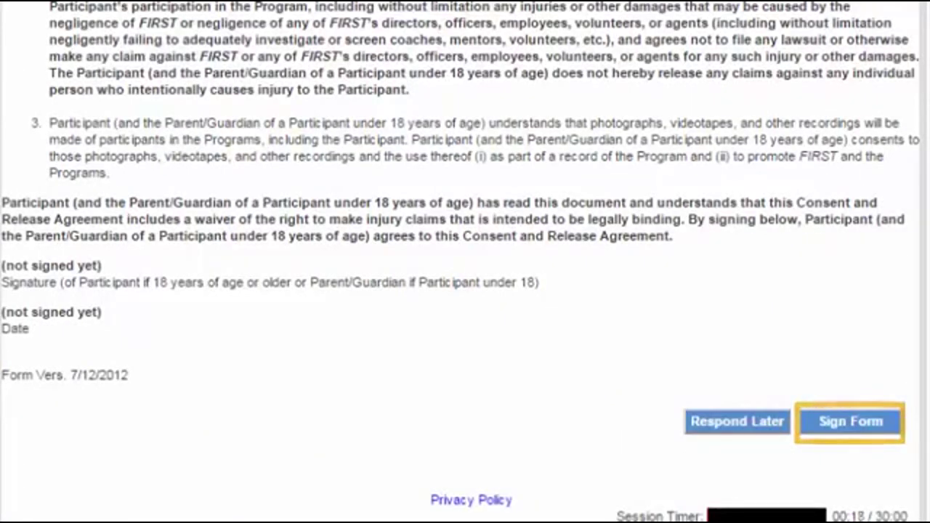
{"action": "left_click", "coordinate": [851, 421]}
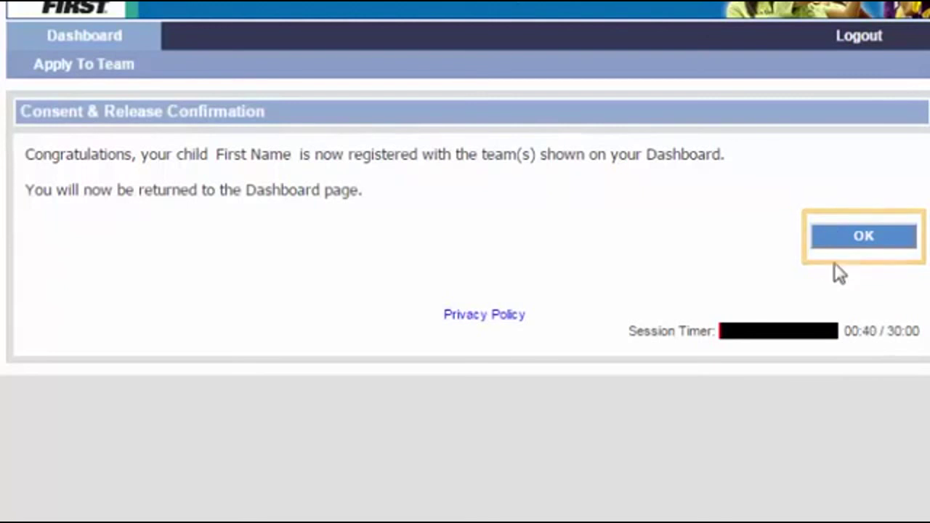
- Acknowledge the consent confirmation and check the Dashboard shows the consent form Complete/Signed
{"action": "left_click", "coordinate": [850, 238]}
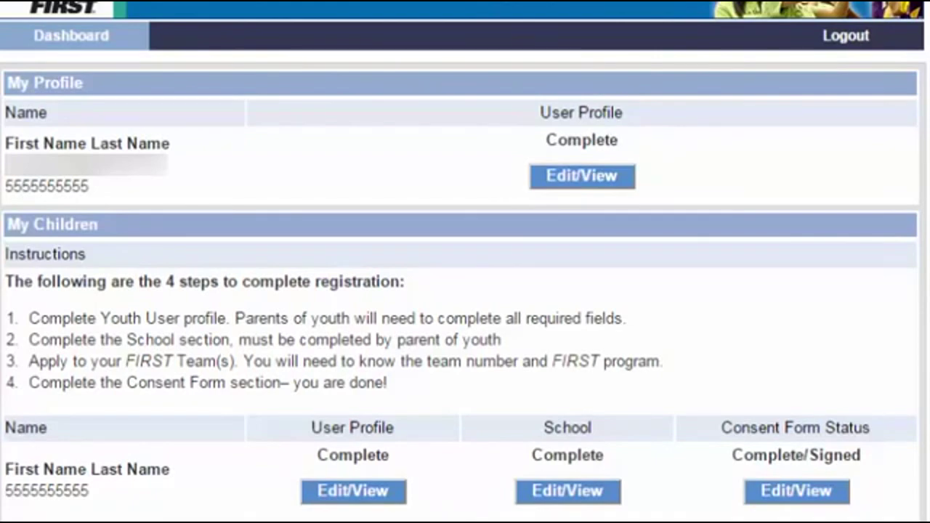
{"action": "scroll", "coordinate": [465, 262], "scroll_direction": "down", "scroll_amount": 5}
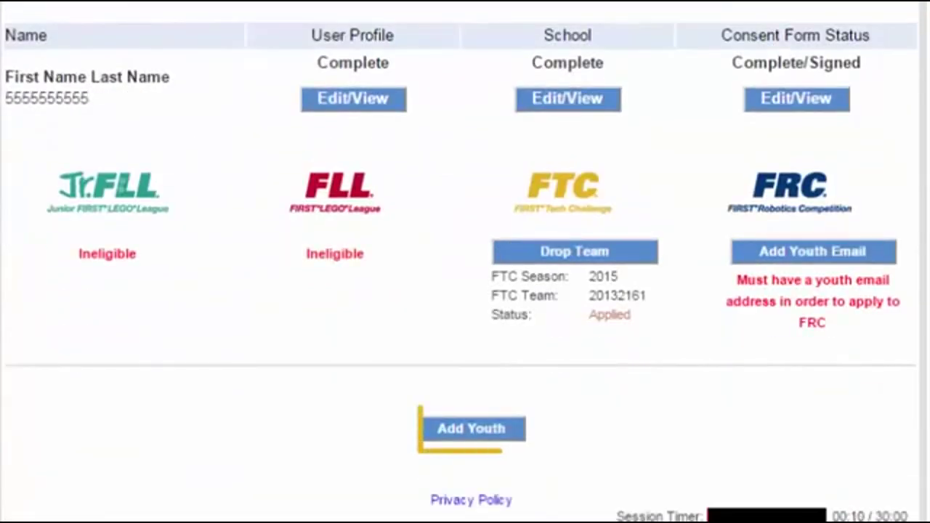